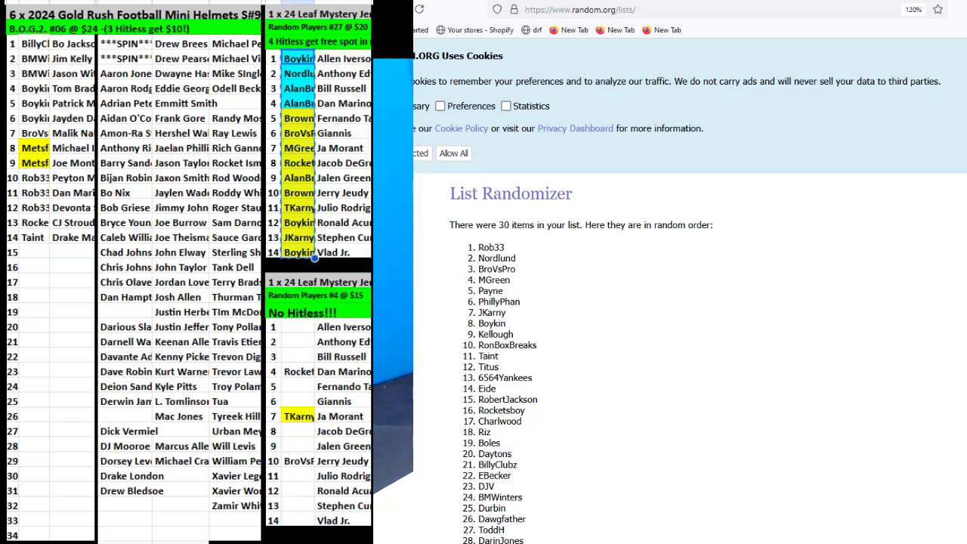
Go back through browser history to the List Randomizer form with the 14 participant names.
left_click(575, 14)
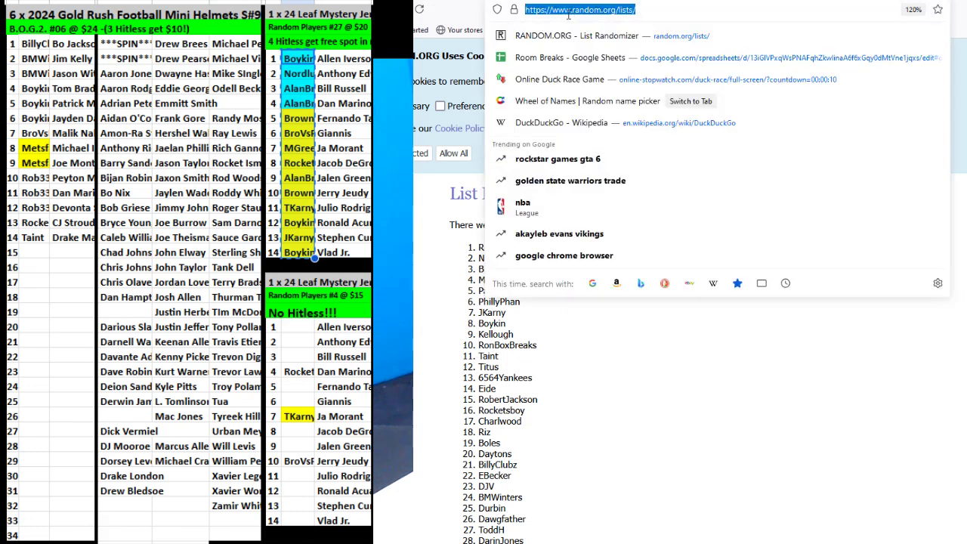
key("Return")
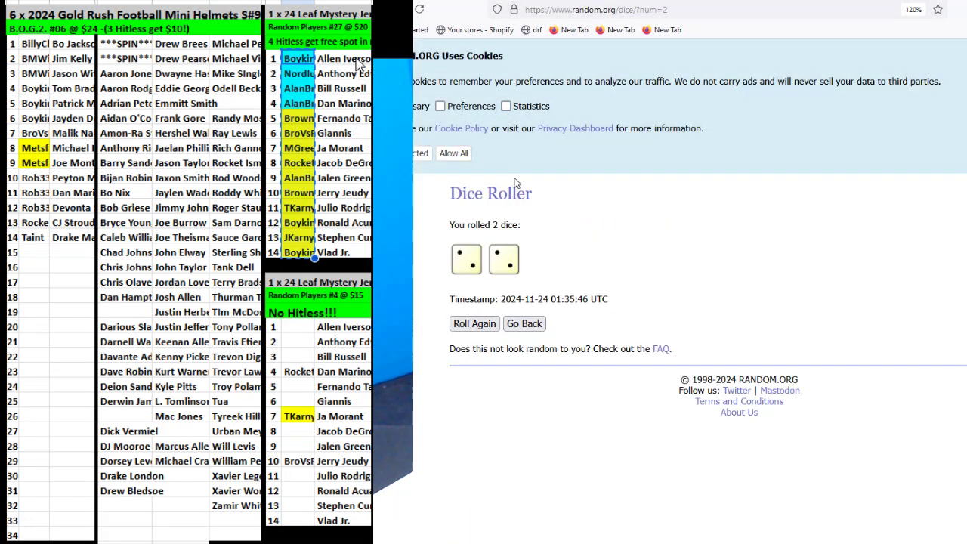
left_click(531, 328)
left_click(472, 291)
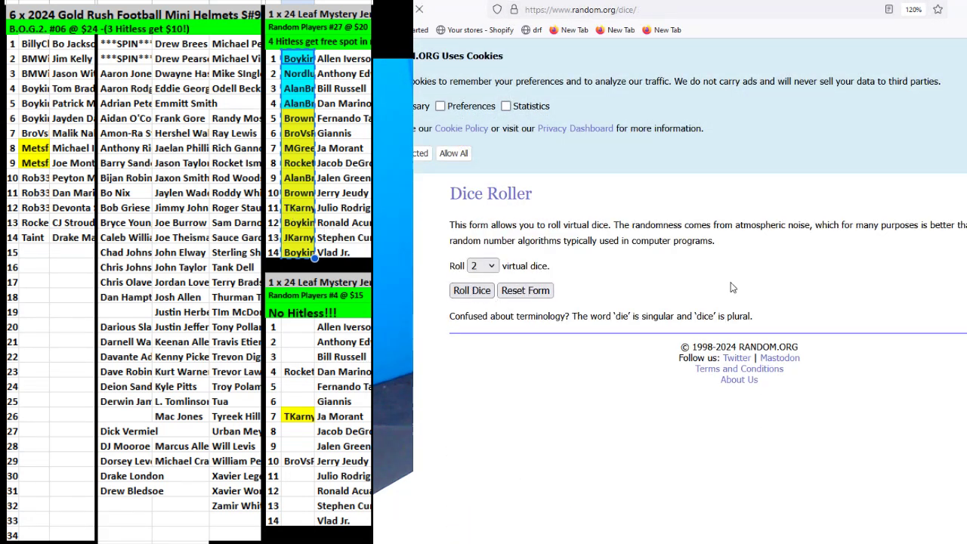
key("alt+Left")
Randomize the 14 participant names and reshuffle them repeatedly with Again!
left_click(472, 526)
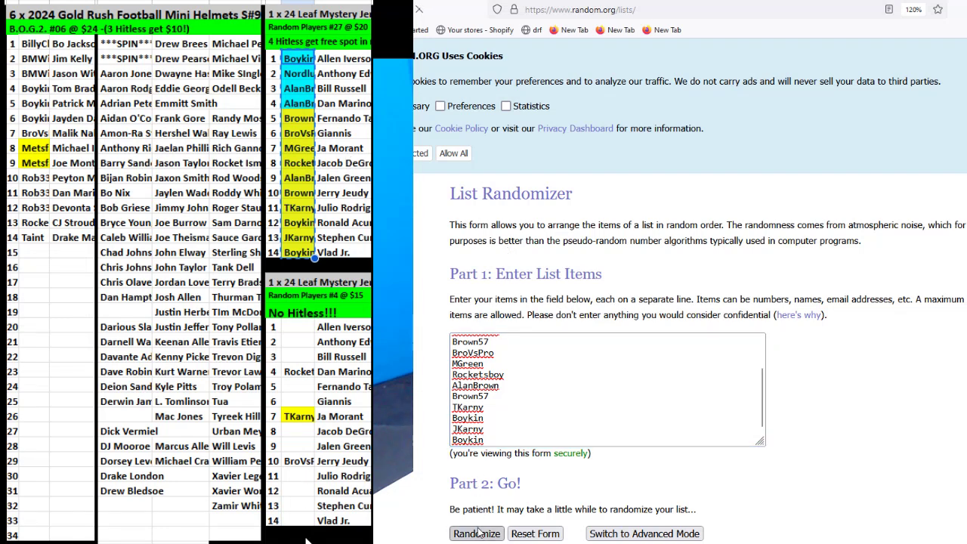
left_click(467, 476)
left_click(466, 503)
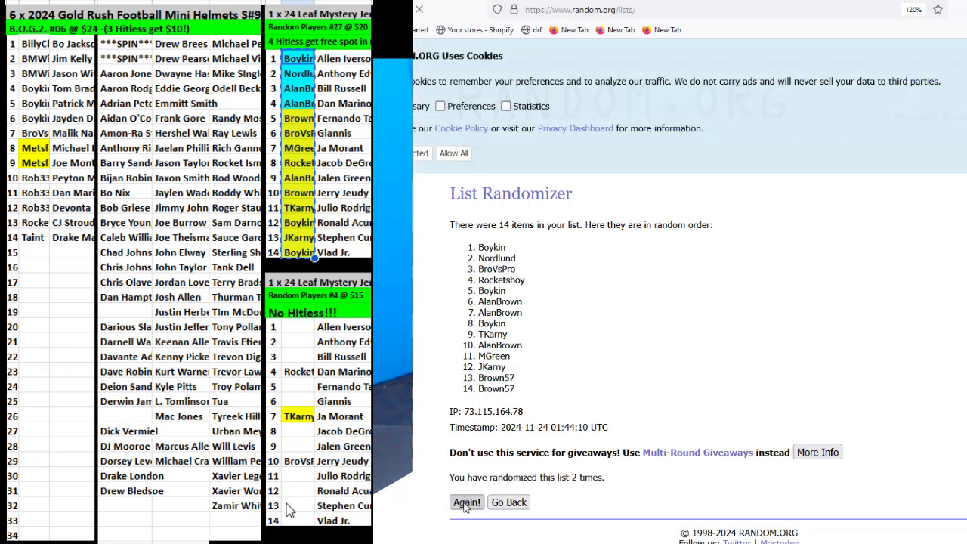
left_click(466, 503)
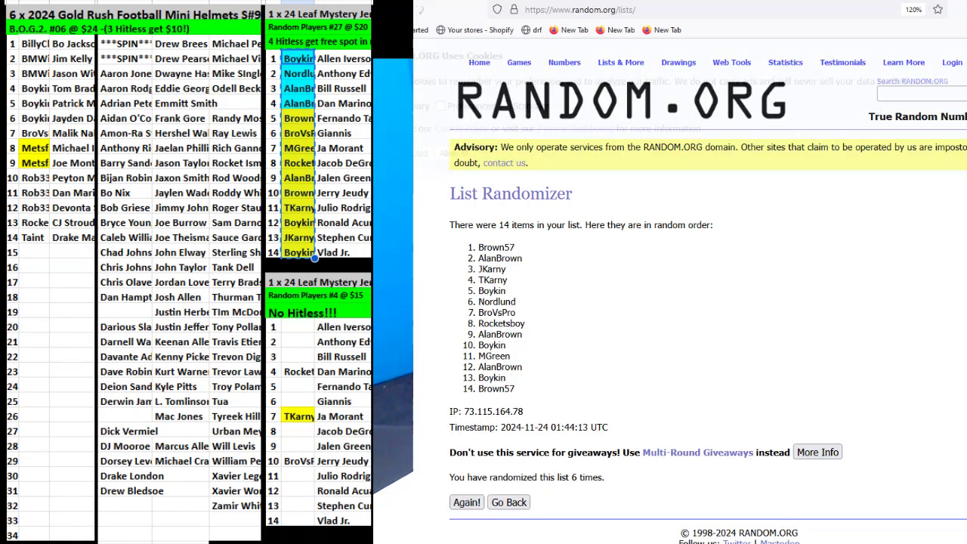
left_click(466, 502)
key("alt+Left")
key("alt+Right")
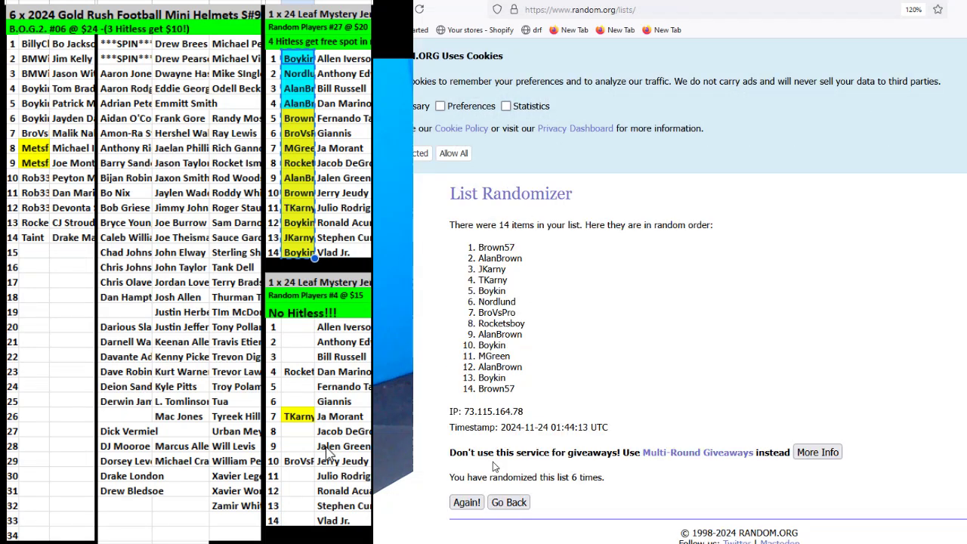
left_click(466, 502)
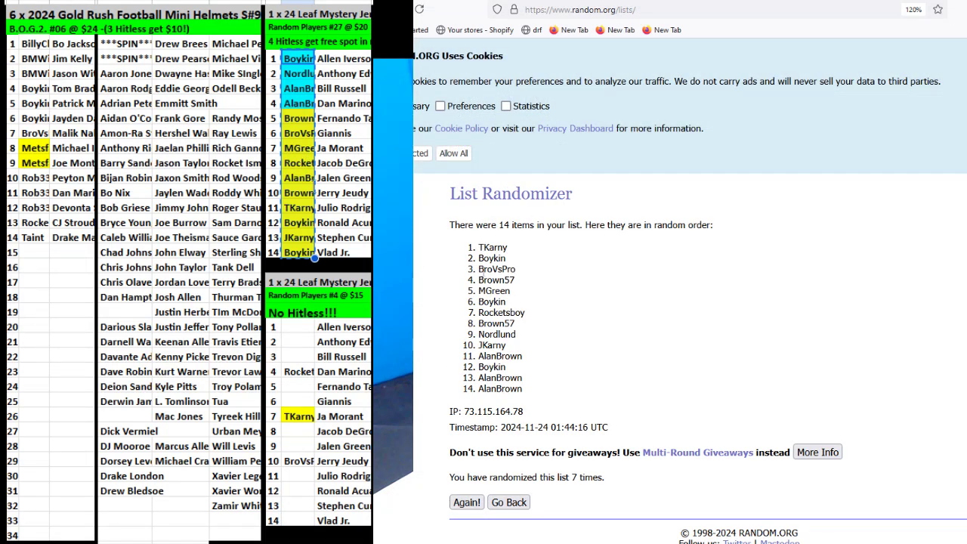
Paste the shuffled participant order into the break spreadsheet starting at slot 1.
left_click_drag(480, 248, 534, 390)
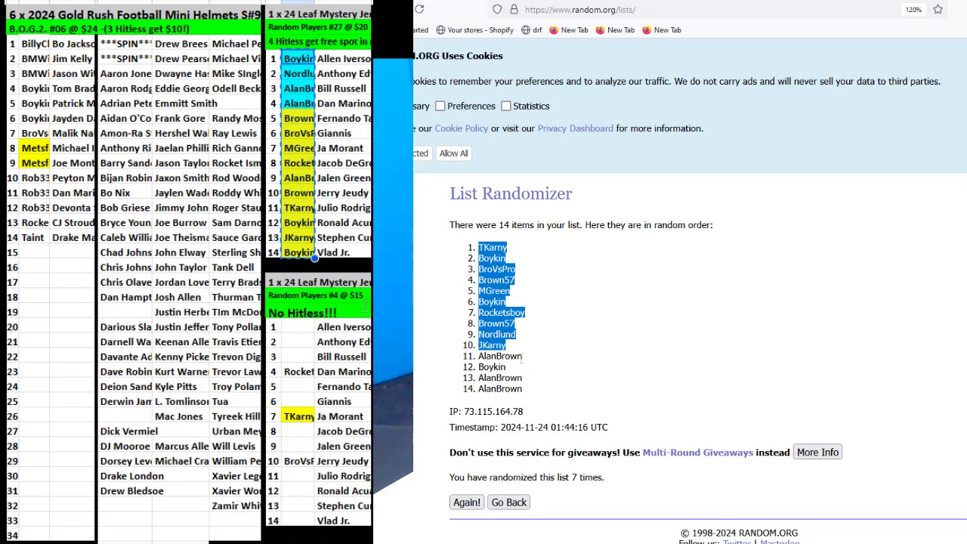
left_click(127, 300)
left_click(287, 60)
key("ctrl+v")
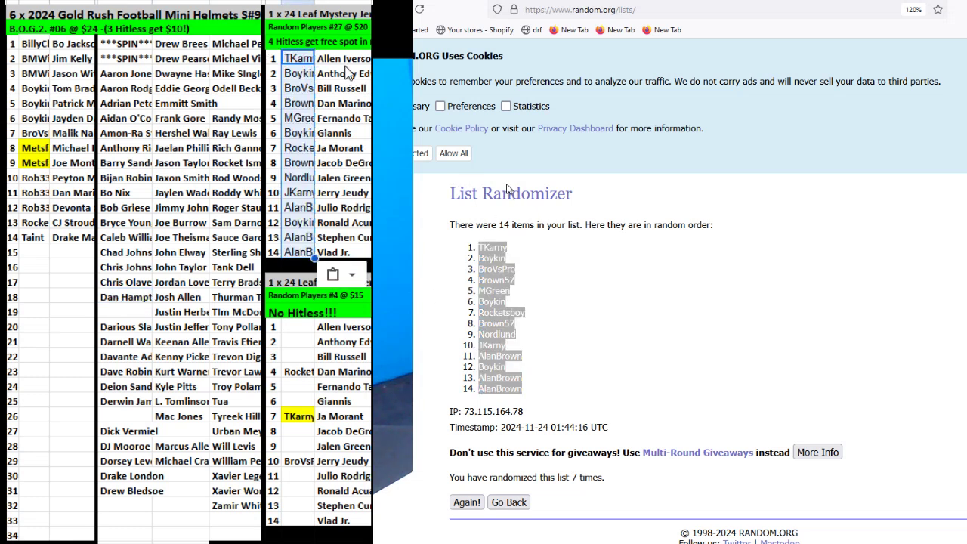
left_click_drag(344, 62, 340, 261)
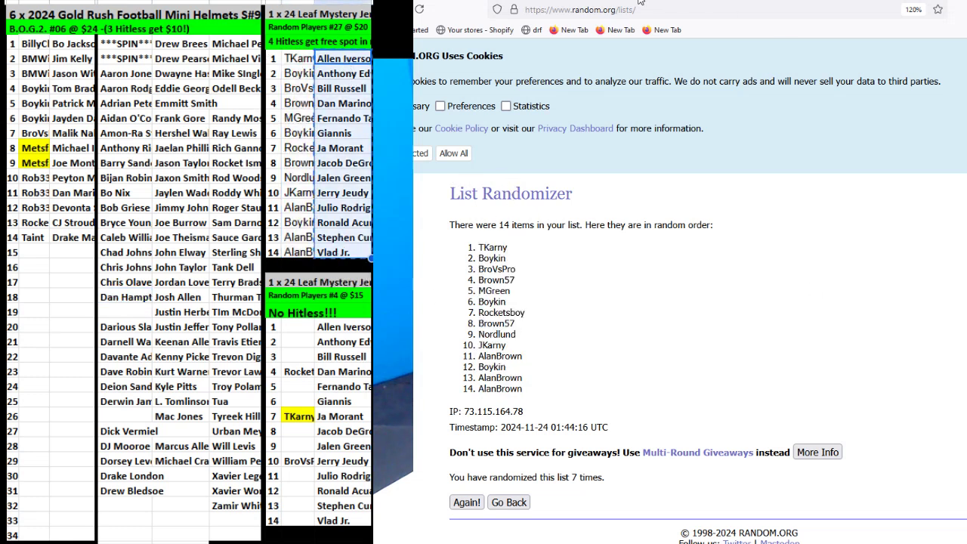
key("alt+Left")
left_click(597, 9)
Return through browser history to the List Randomizer form holding the 14 player names.
key("Escape")
key("alt+Left")
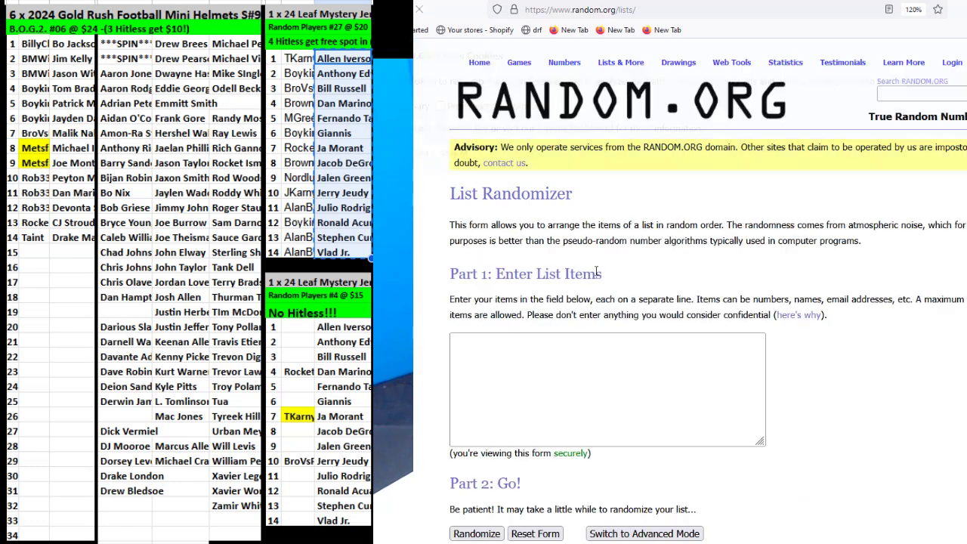
key("alt+Left")
key("alt+Right")
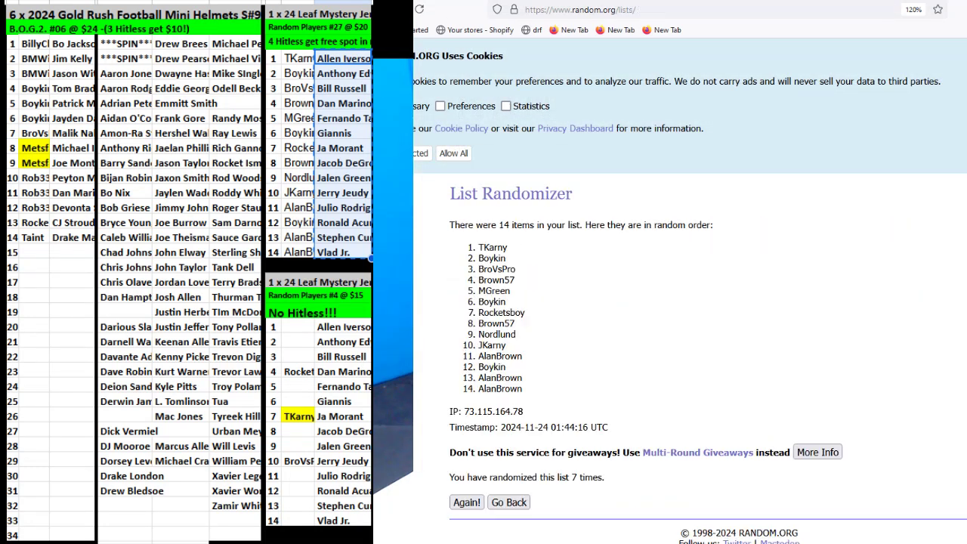
key("alt+Left")
Randomize the 14 player names and reshuffle them repeatedly with Again!
left_click(483, 531)
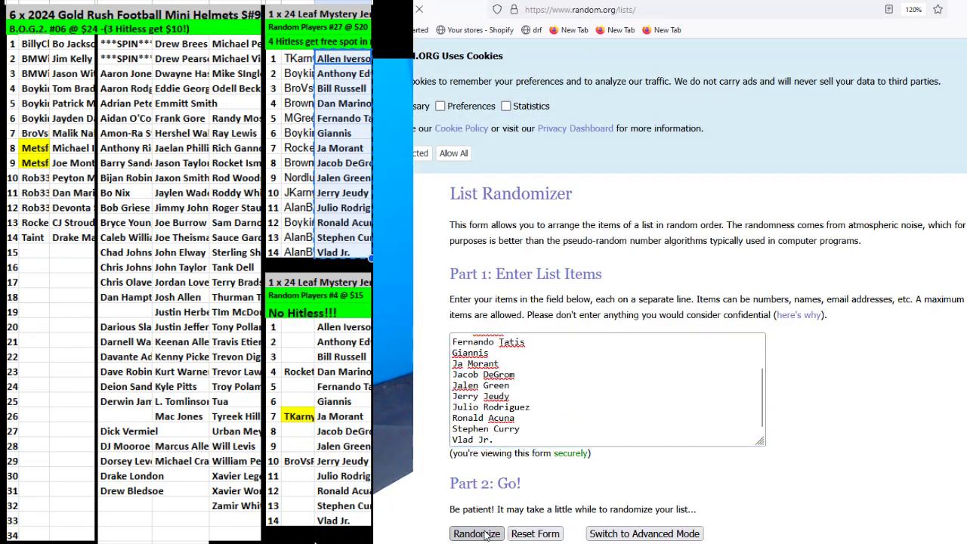
left_click(473, 478)
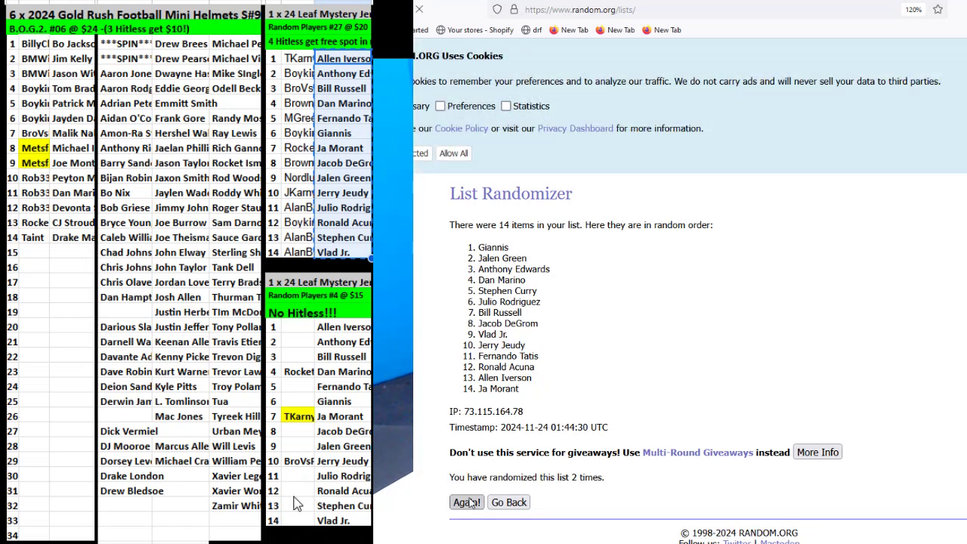
left_click(470, 502)
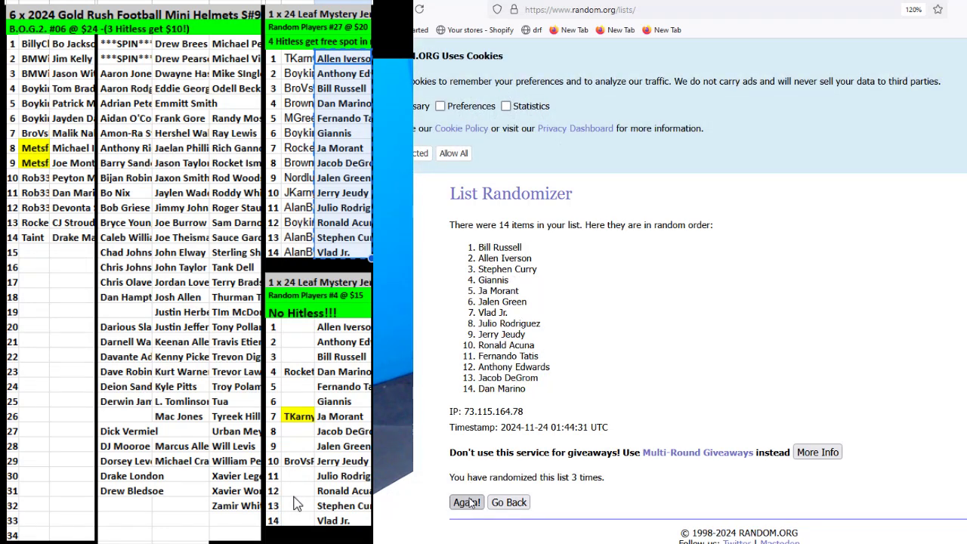
left_click(470, 502)
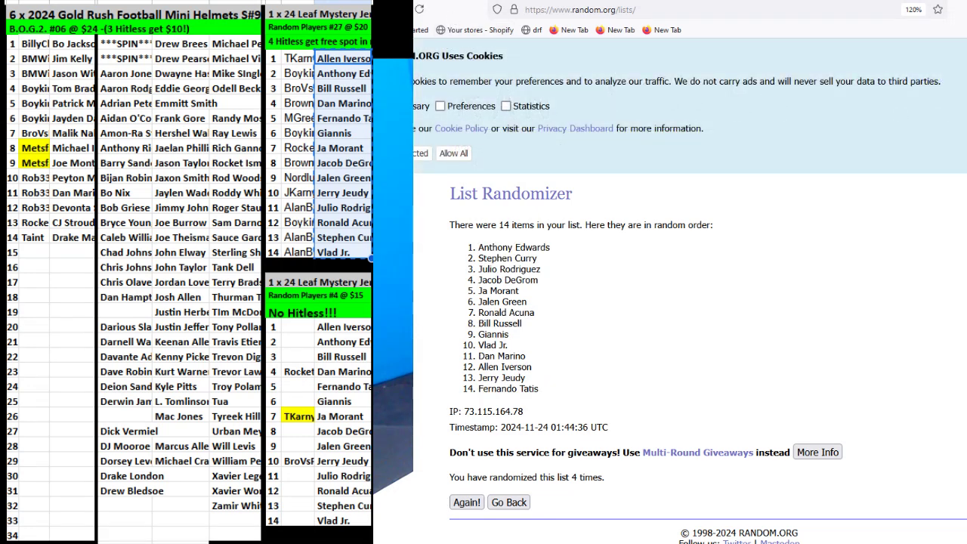
key("alt+Left")
key("alt+Right")
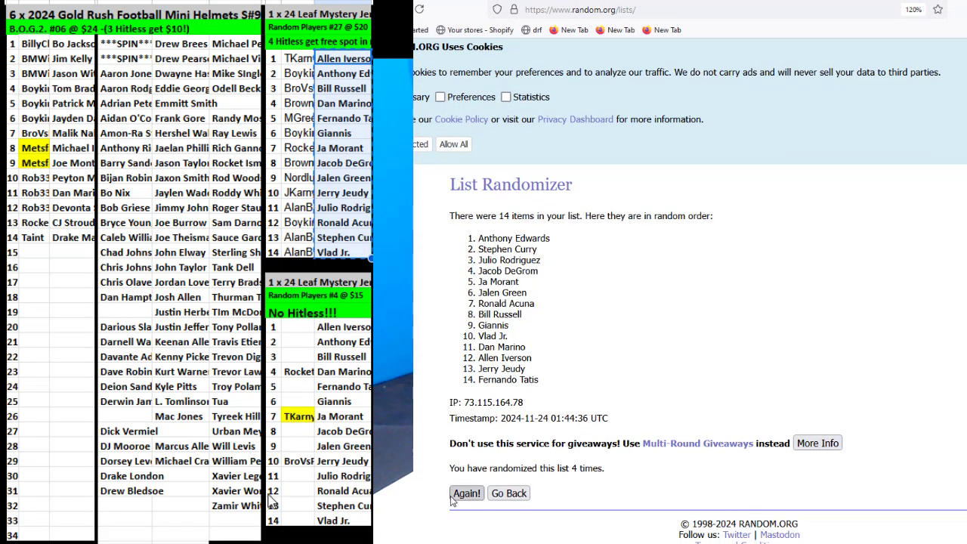
left_click(466, 493)
left_click(462, 501)
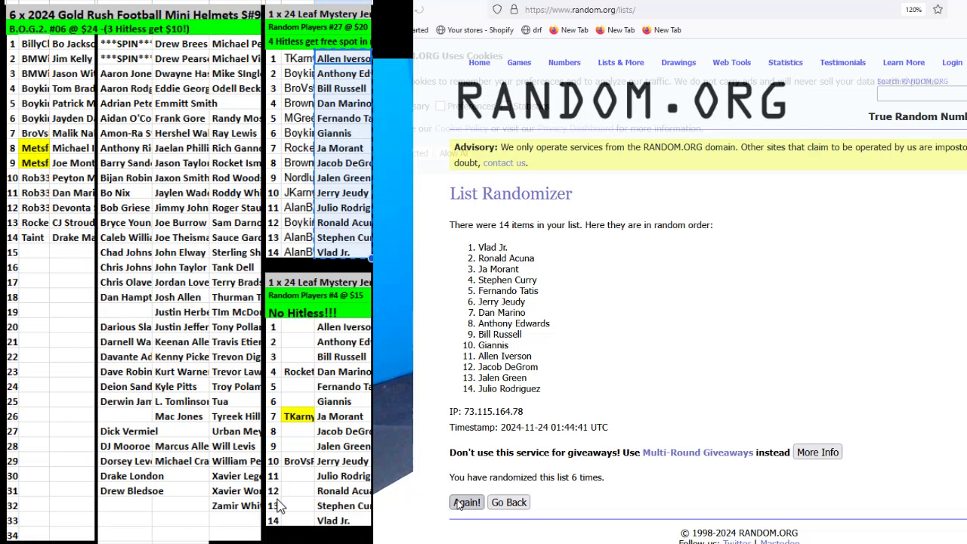
left_click(463, 501)
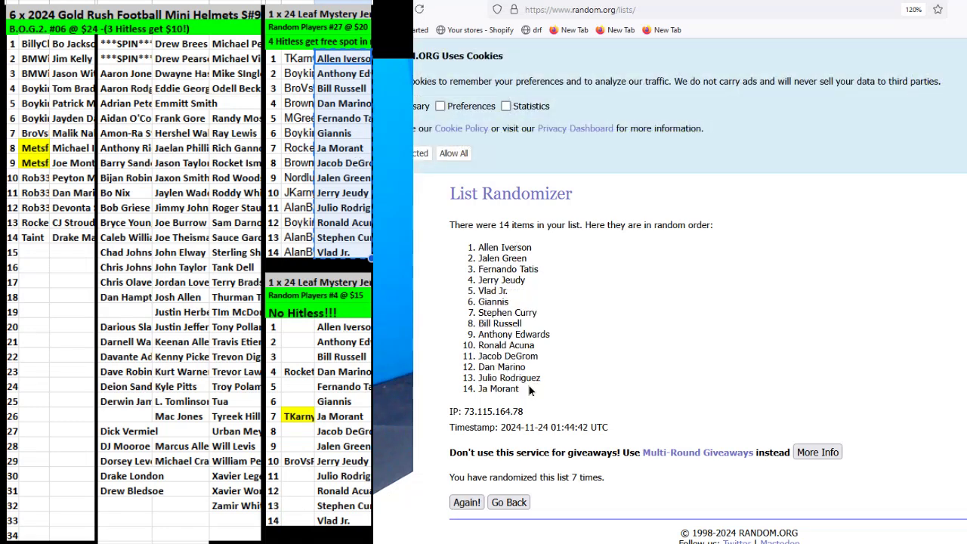
Paste the shuffled player order into the player column from slot 1, selecting rows 1–14.
mouse_move(529, 390)
left_mouse_down()
mouse_move(479, 270)
mouse_move(479, 246)
left_mouse_up()
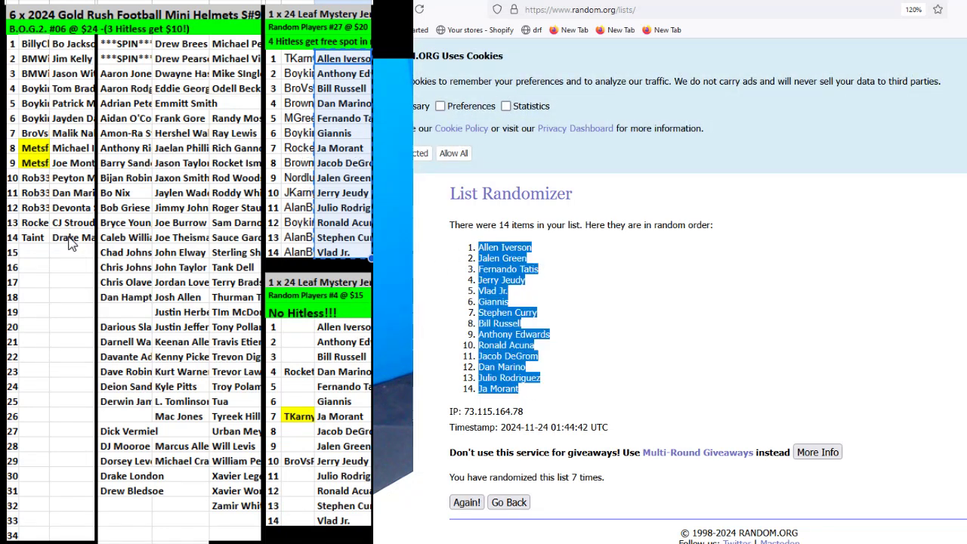
left_click(35, 276)
left_click(345, 60)
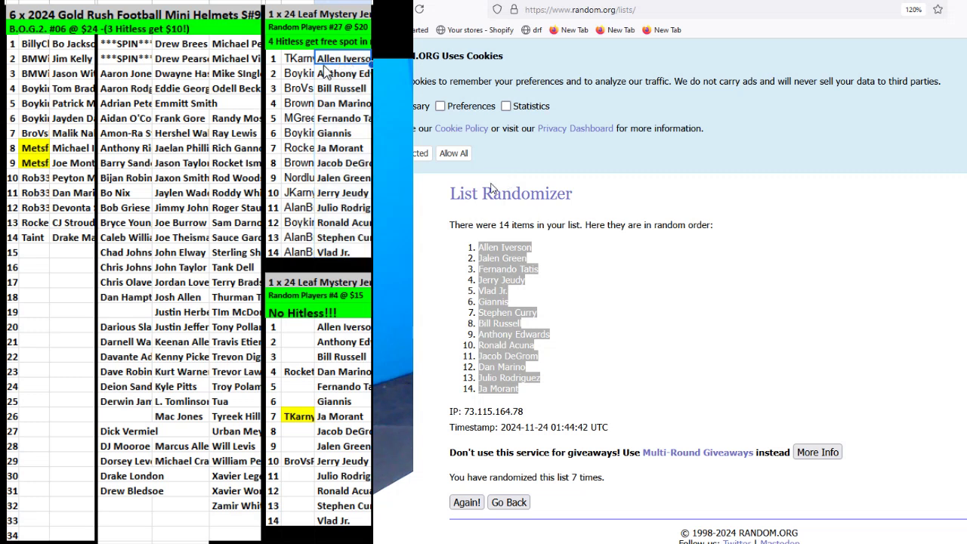
key("ctrl+v")
left_click_drag(299, 59, 340, 254)
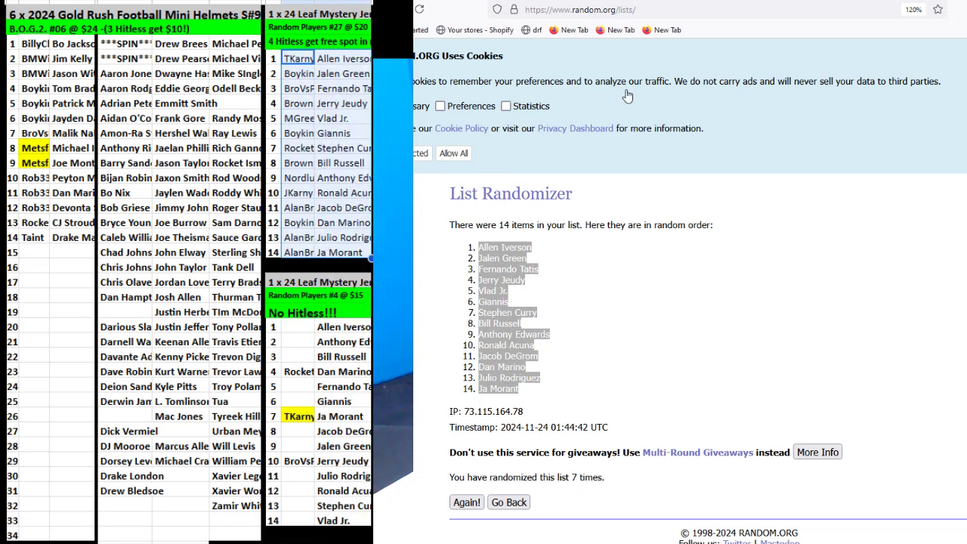
Open the editing menu on the selected Random Players #27 rows to fill in participant names.
right_click(321, 149)
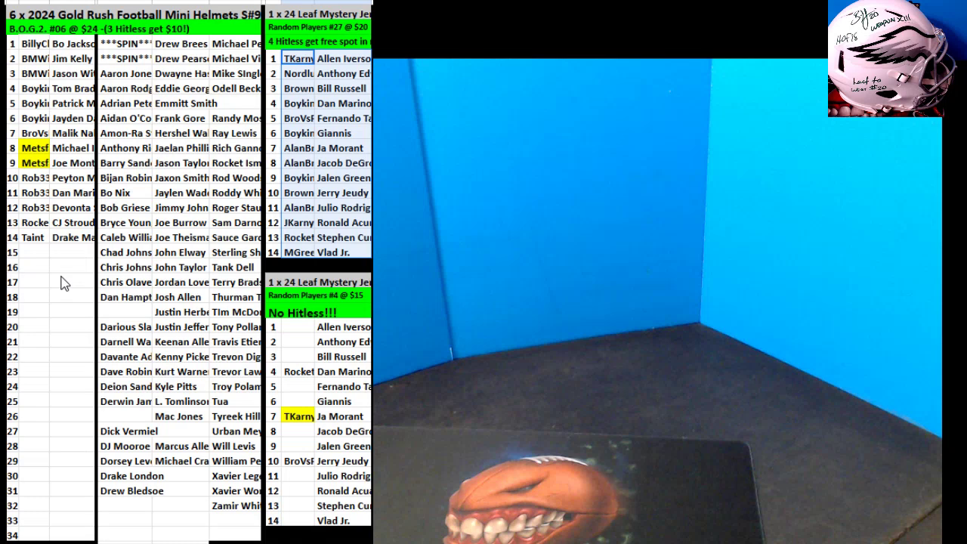
Put DarinJones in helmet slot 15 and move Dick Vermeil beside him.
left_click(35, 253)
type("DarinJones")
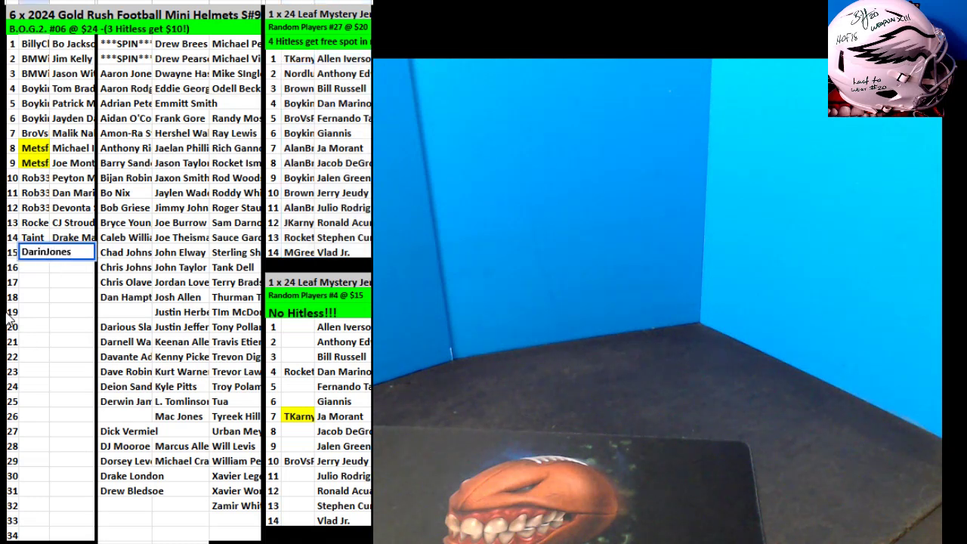
left_click(129, 430)
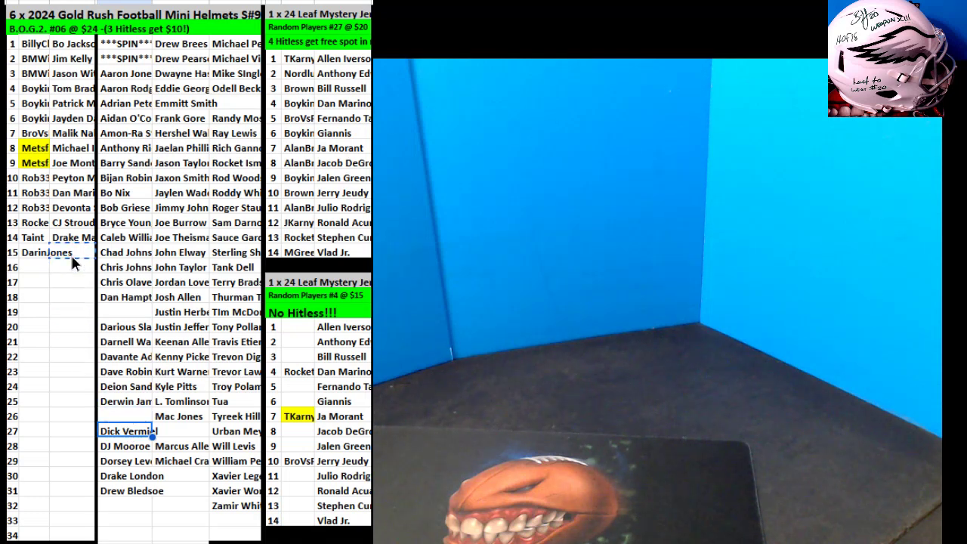
left_click_drag(130, 430, 73, 260)
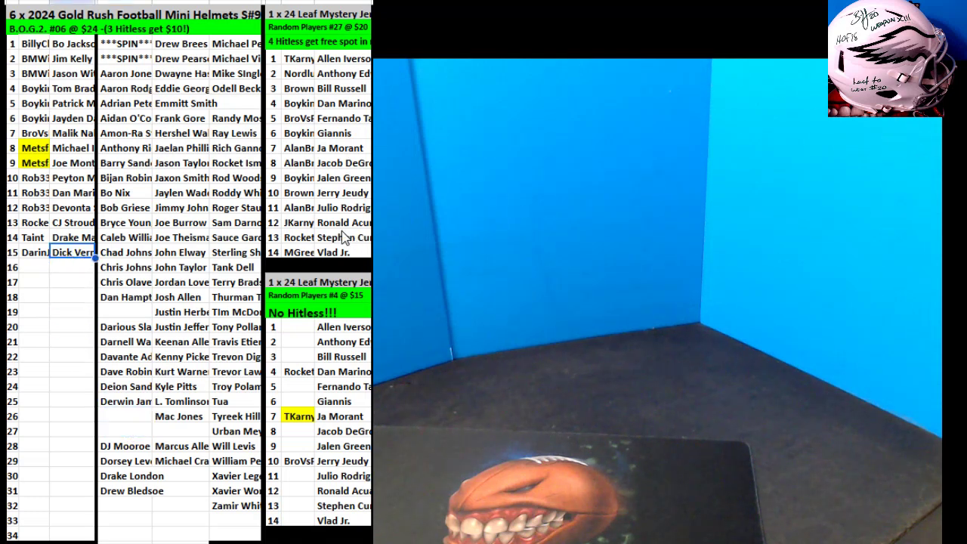
left_click_drag(313, 226, 355, 224)
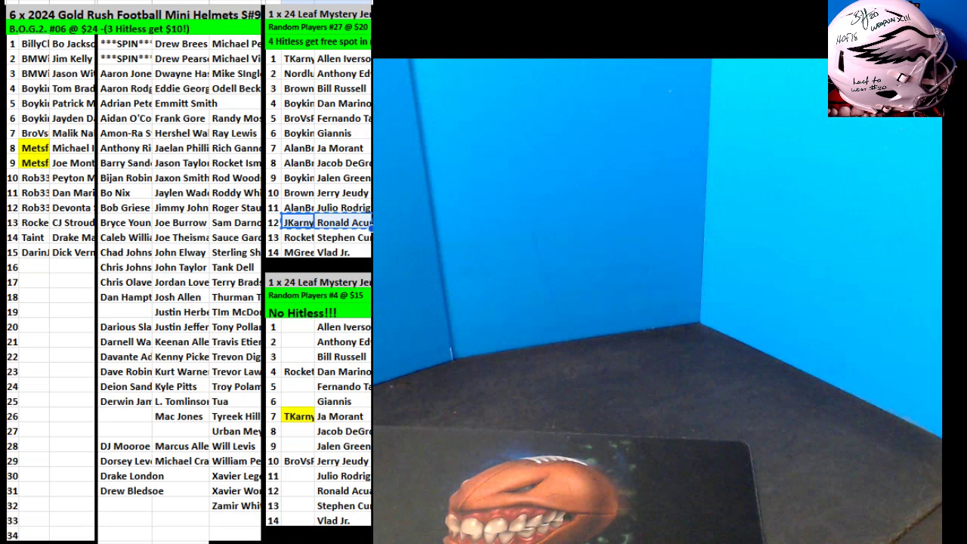
key("ctrl+c")
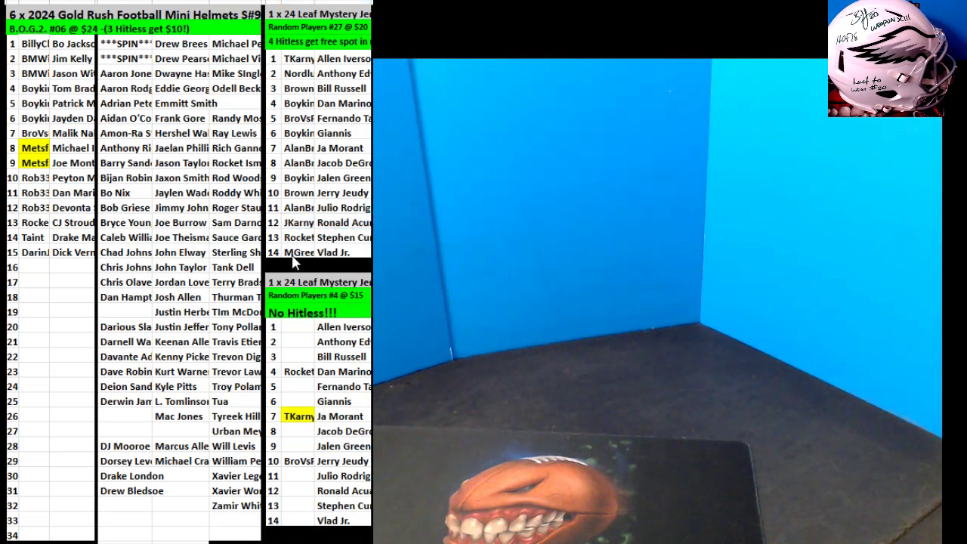
left_click(295, 228)
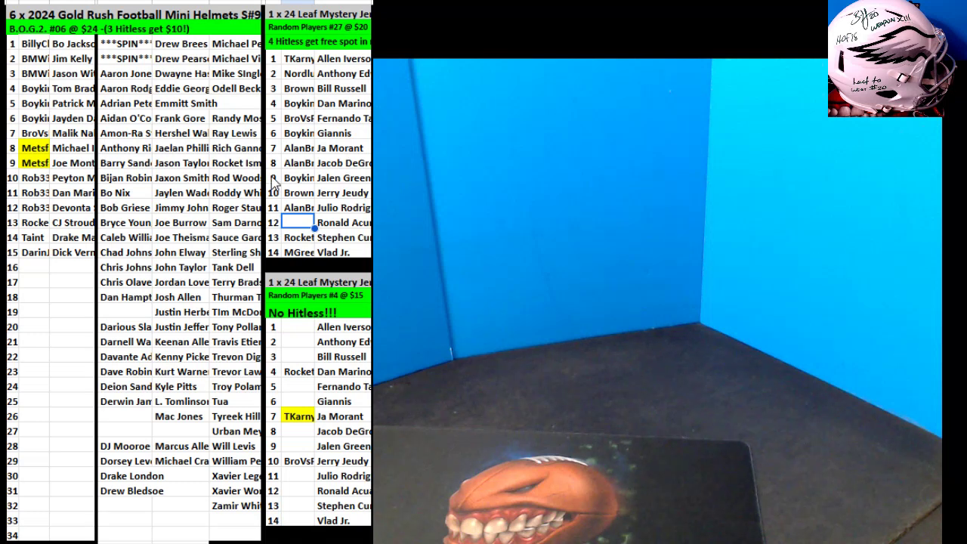
Copy the participant names from slots 1–14 and return to the browser.
left_click_drag(300, 68, 310, 132)
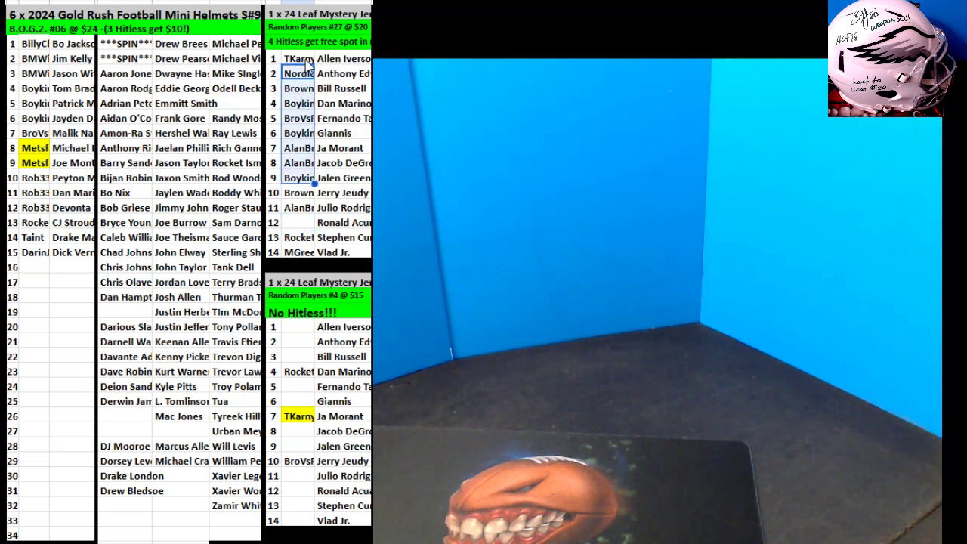
left_click_drag(302, 60, 302, 252)
key("ctrl+c")
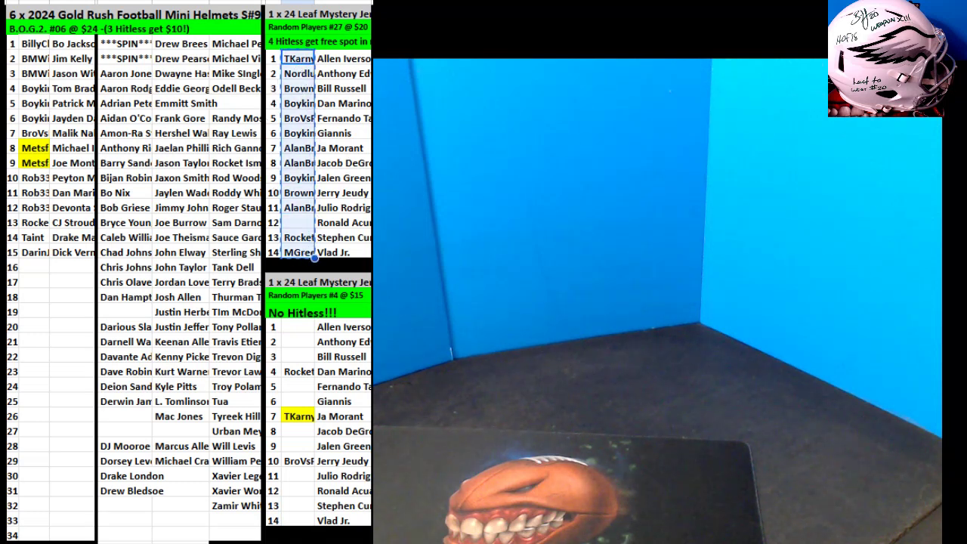
key("alt+Tab")
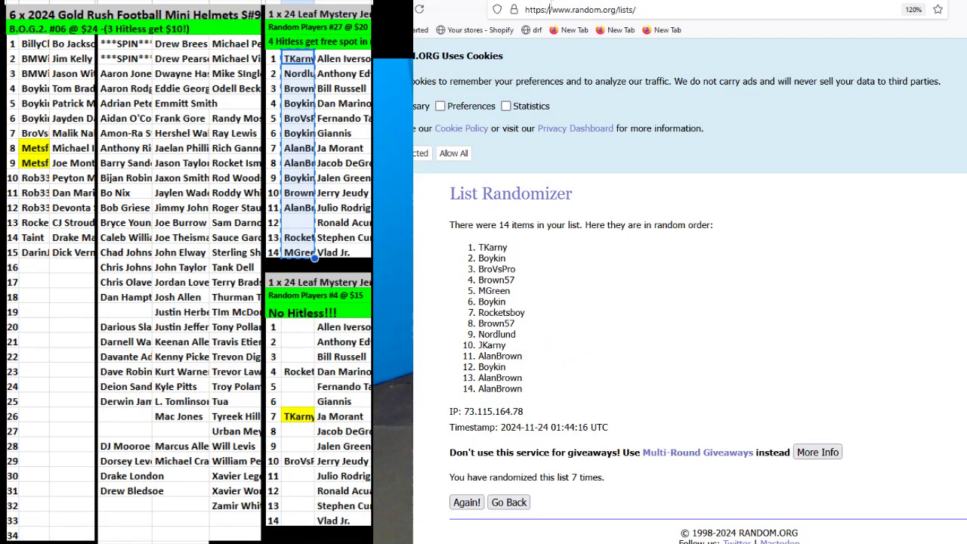
Reload an empty List Randomizer form and paste the participant names into it.
key("ctrl+l")
key("Return")
left_click(504, 386)
key("ctrl+v")
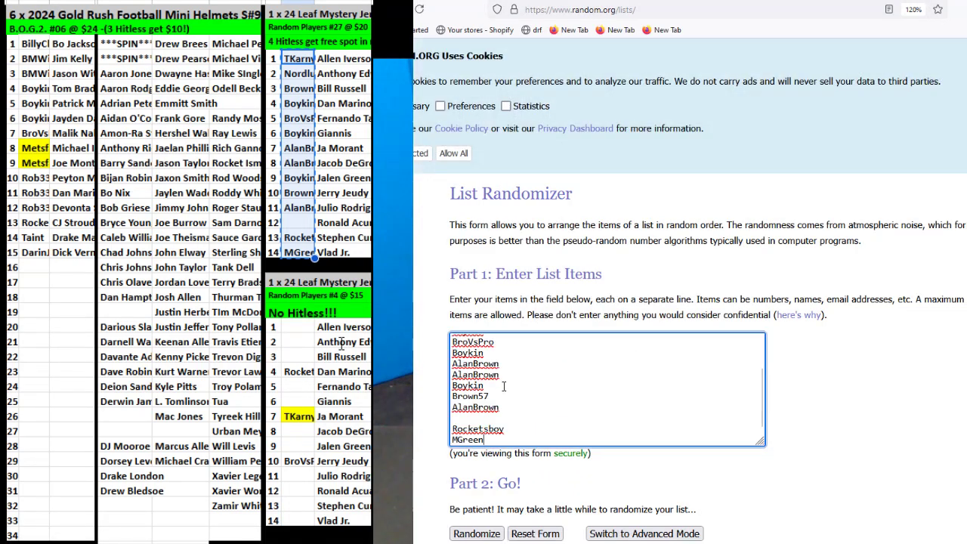
scroll(480, 421, "up", 1)
scroll(493, 405, "up", 2)
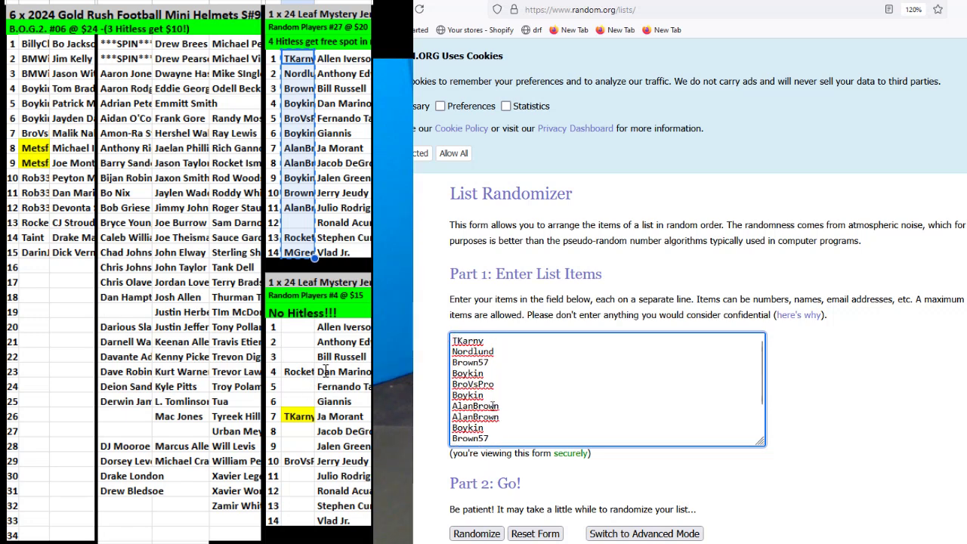
Roll two dice again on the dice roller page.
key("ctrl+Tab")
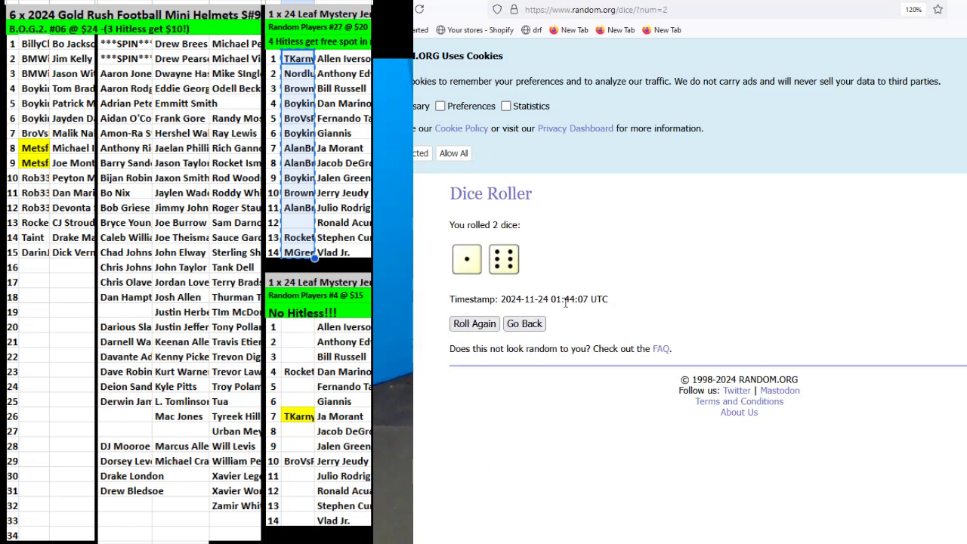
left_click(524, 324)
left_click(472, 295)
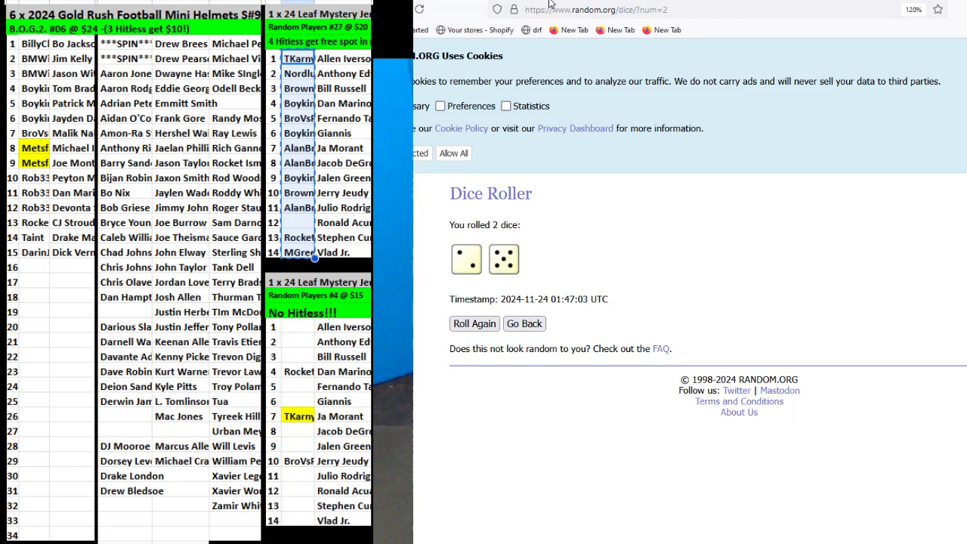
key("ctrl+Tab")
Randomize the 13 participant names and reshuffle them with Again! repeatedly.
left_click(475, 529)
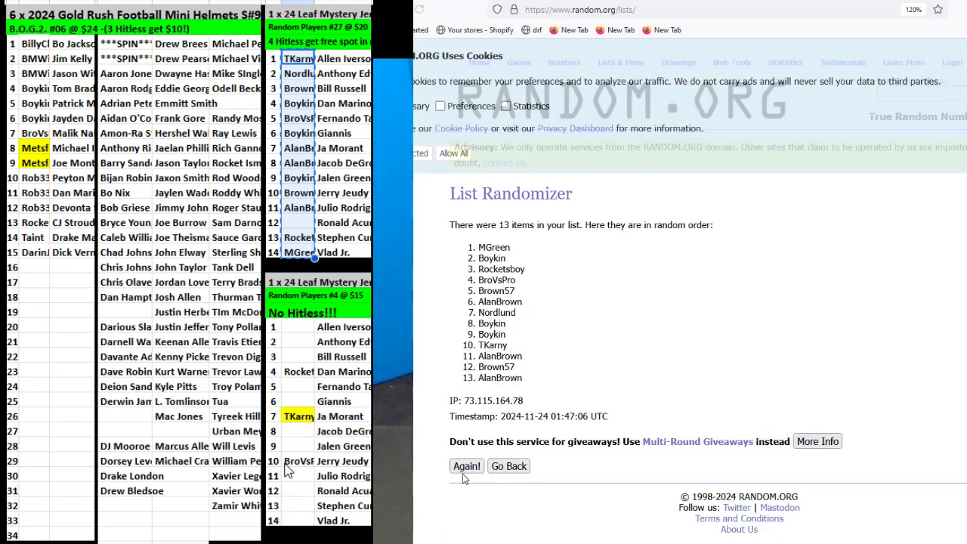
left_click(466, 466)
left_click(467, 491)
left_click(468, 492)
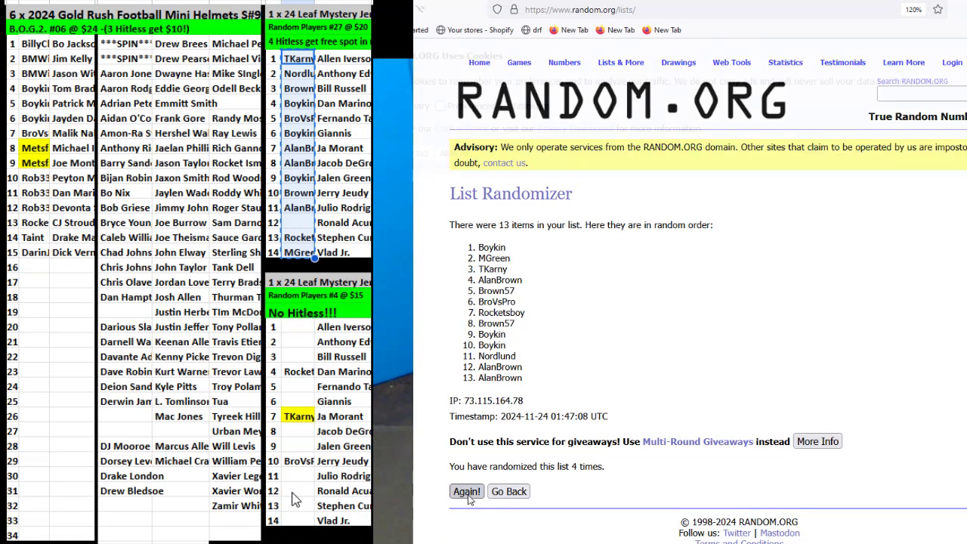
left_click(467, 492)
left_click(467, 492)
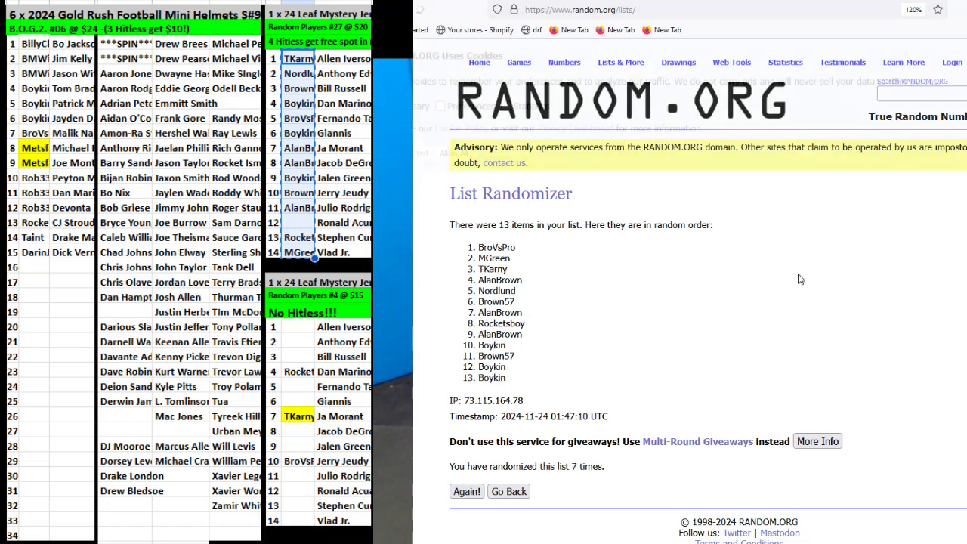
Select the top shuffled names and the old spreadsheet names in slots 1–14.
left_click_drag(479, 247, 525, 276)
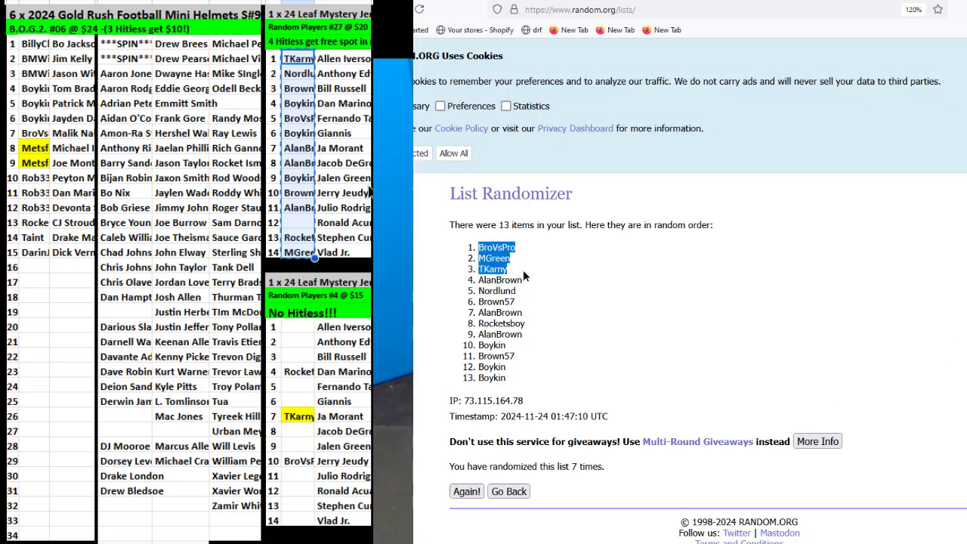
left_click(34, 238)
left_click_drag(299, 58, 303, 254)
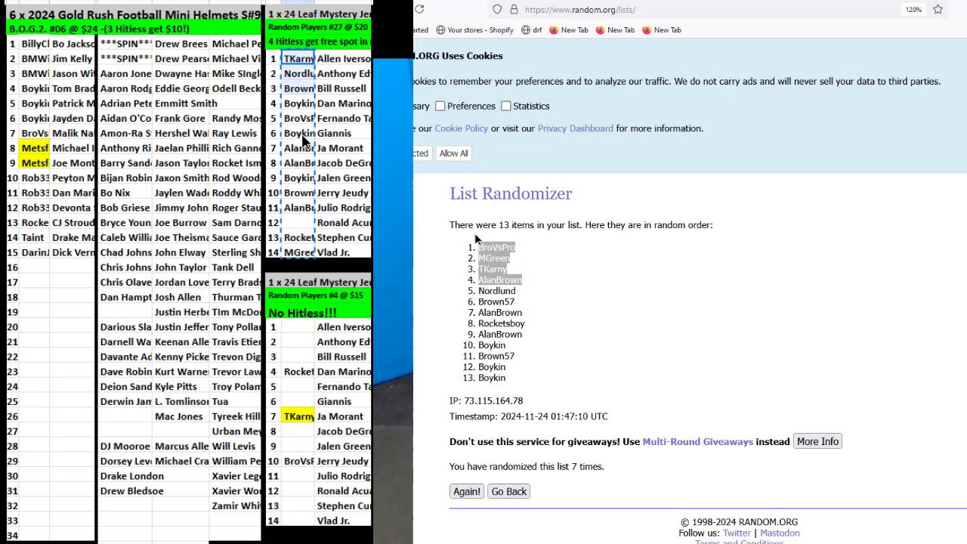
Clear the old names, target slot 1, and renumber the list title to #28.
key("Delete")
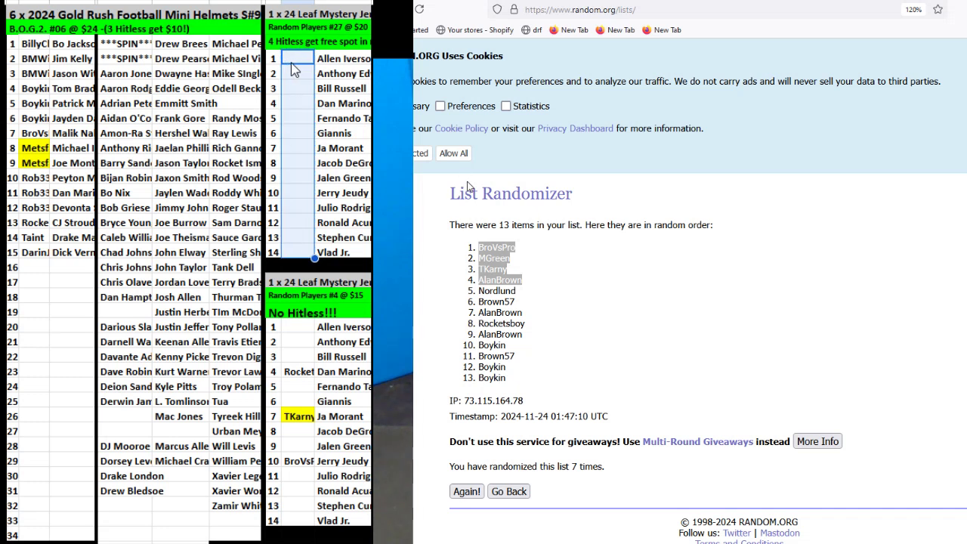
left_click(291, 63)
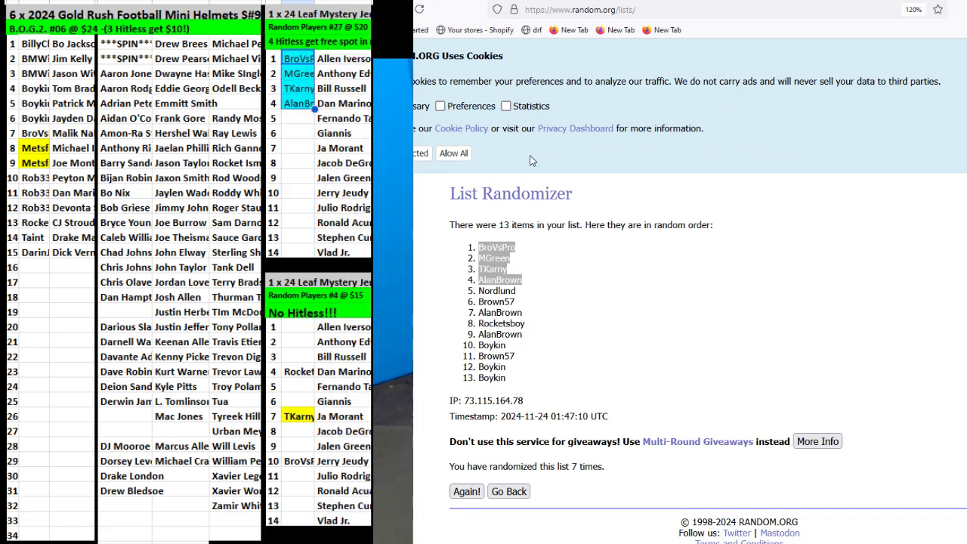
left_click(275, 35)
type("8")
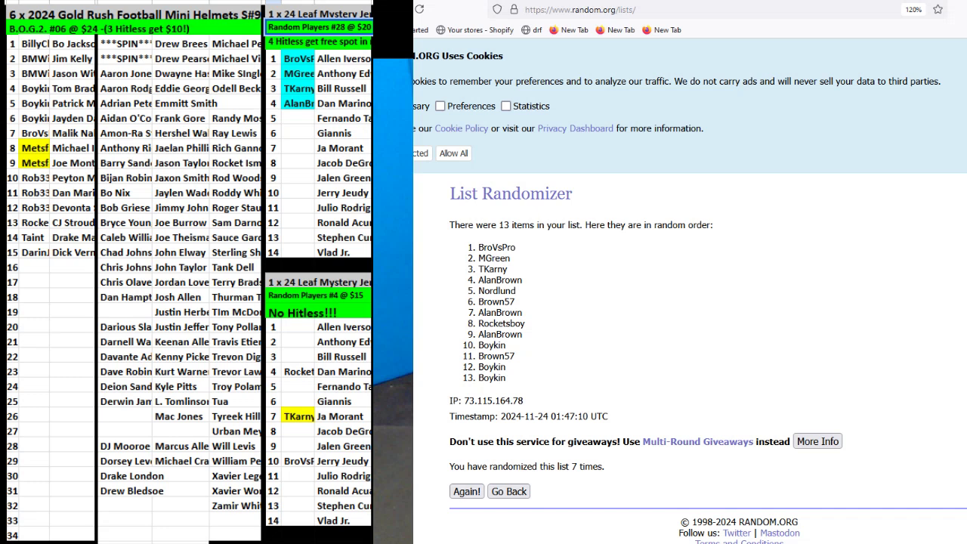
key("alt+Left")
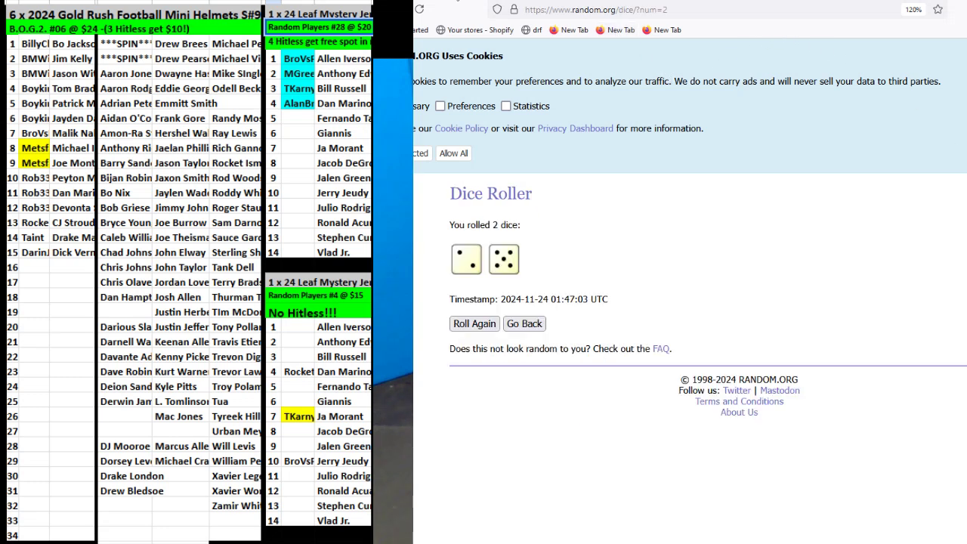